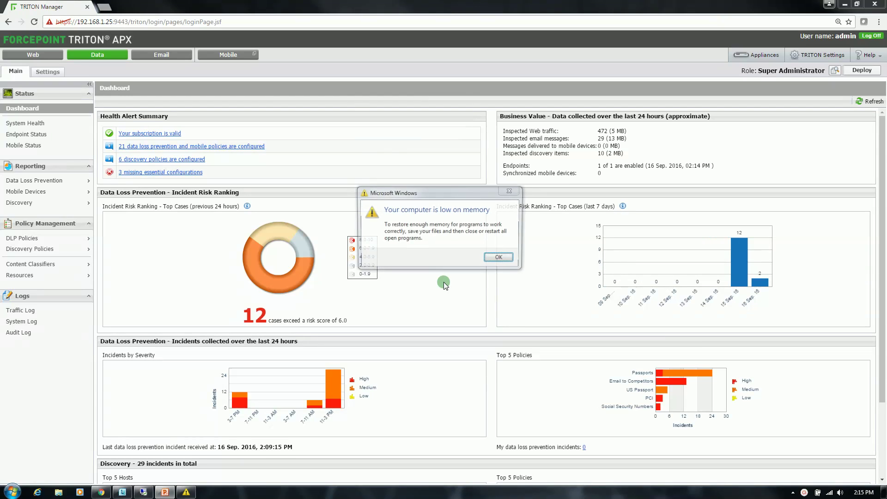
- Dismiss the low-memory warning and switch to the remote session to reach the 'Scanned IDs' Outlook draft
left_click(494, 259)
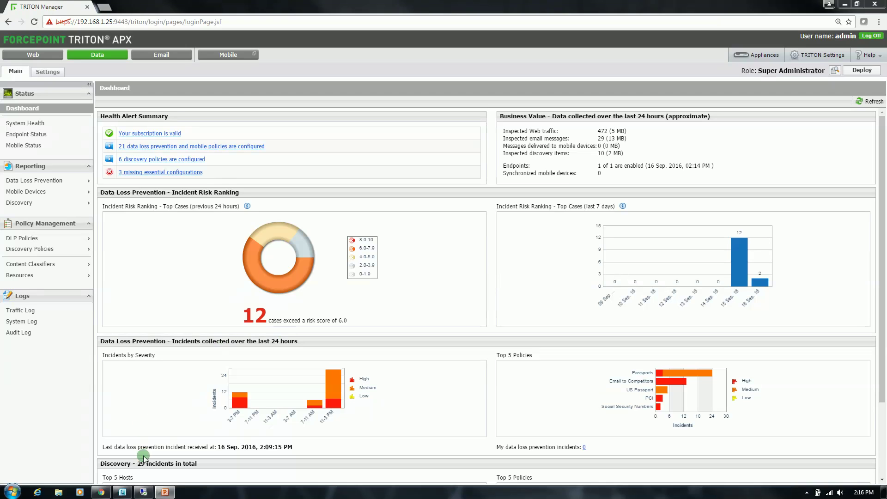
left_click(145, 492)
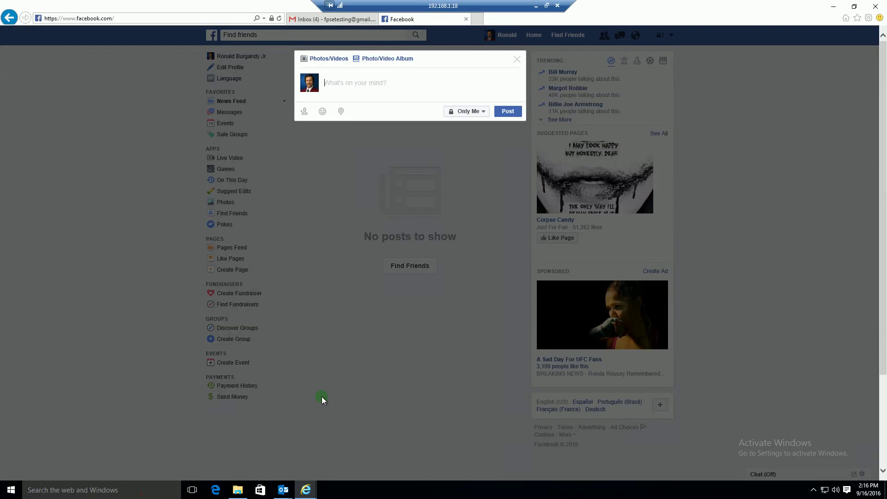
mouse_move(284, 492)
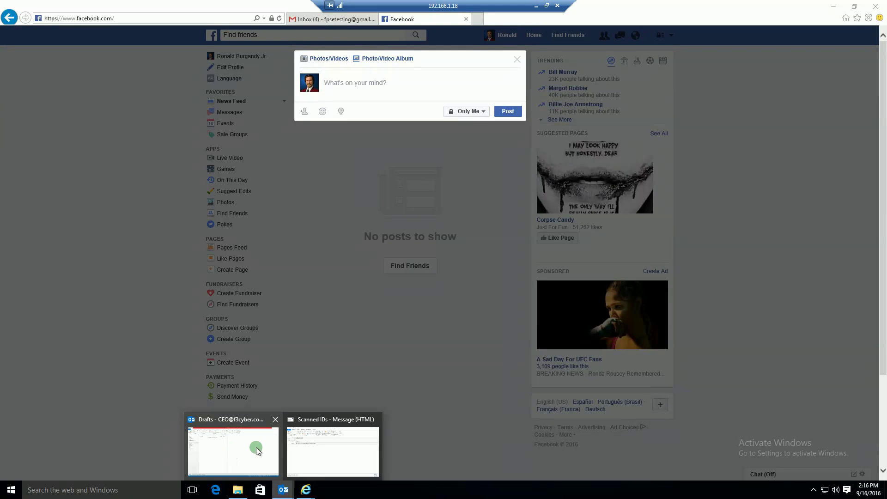
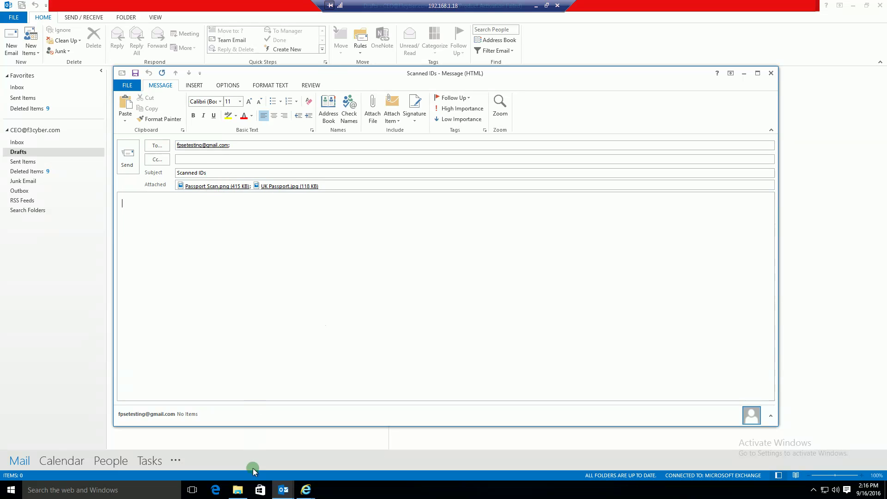
- Preview Passport Scan.png from the Pictures folder in Photos
left_click(238, 490)
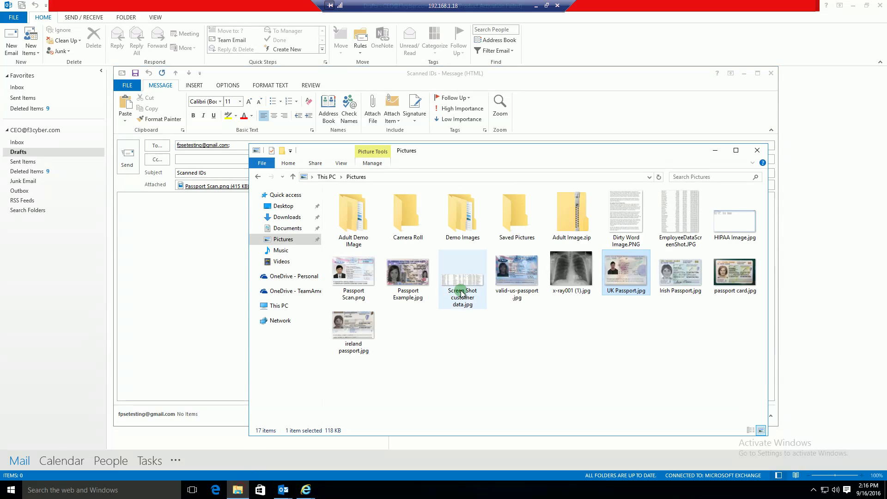
double_click(353, 270)
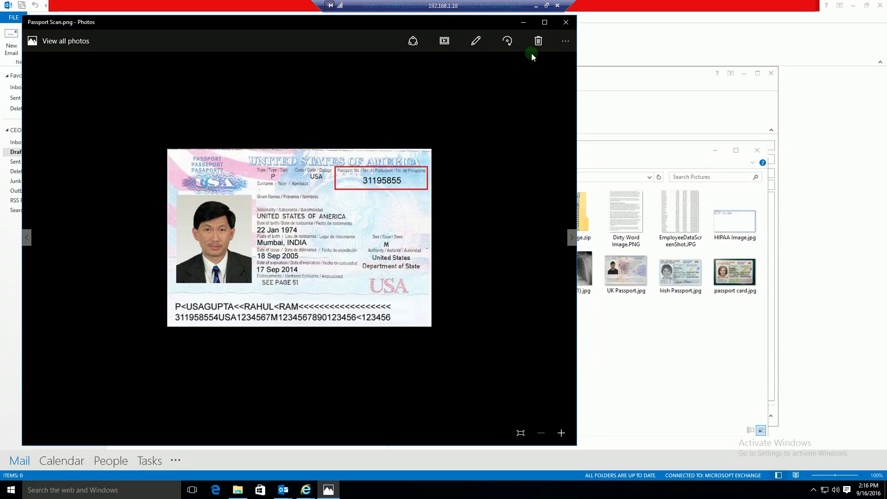
left_click(566, 22)
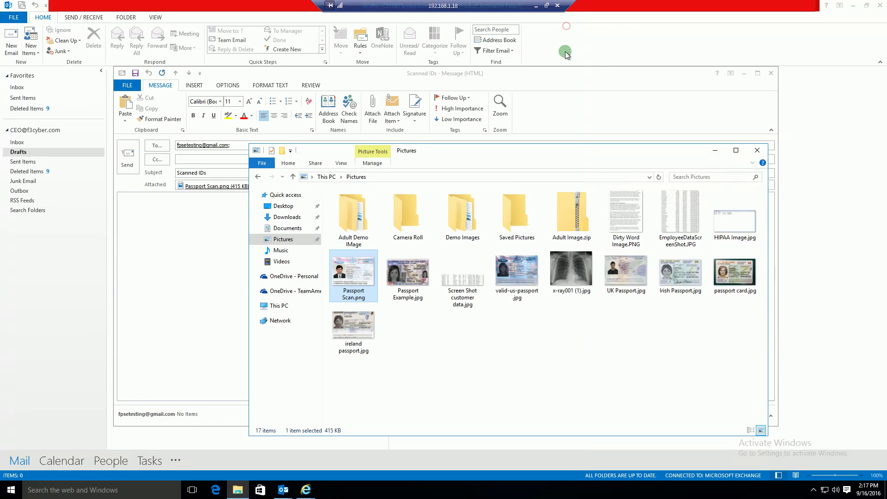
- Preview UK Passport.jpg, then send the Scanned IDs email with both images attached
double_click(631, 273)
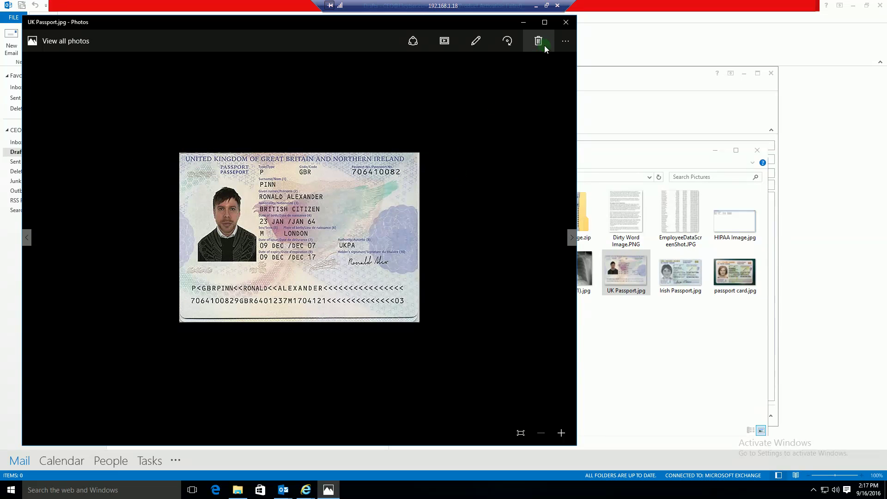
left_click(565, 23)
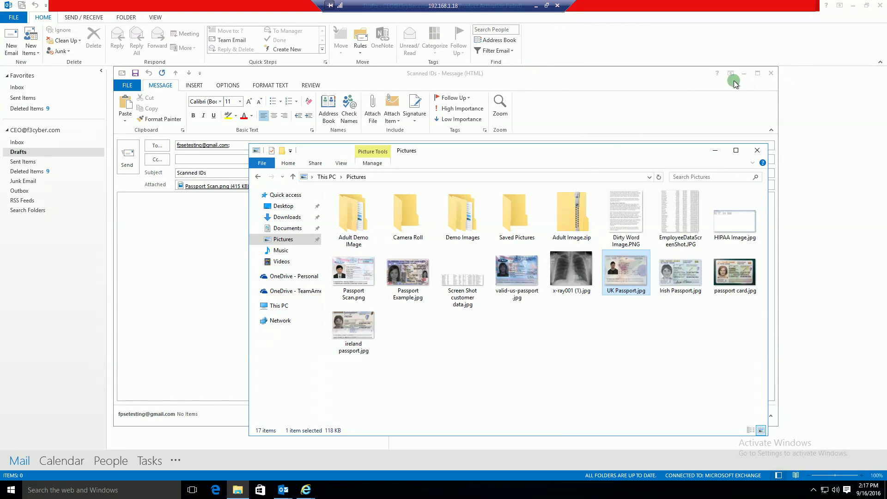
left_click(628, 105)
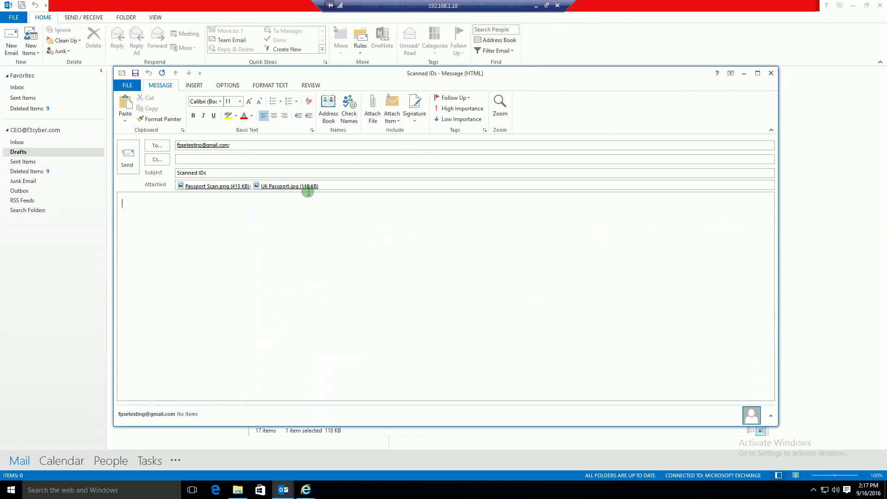
left_click(127, 157)
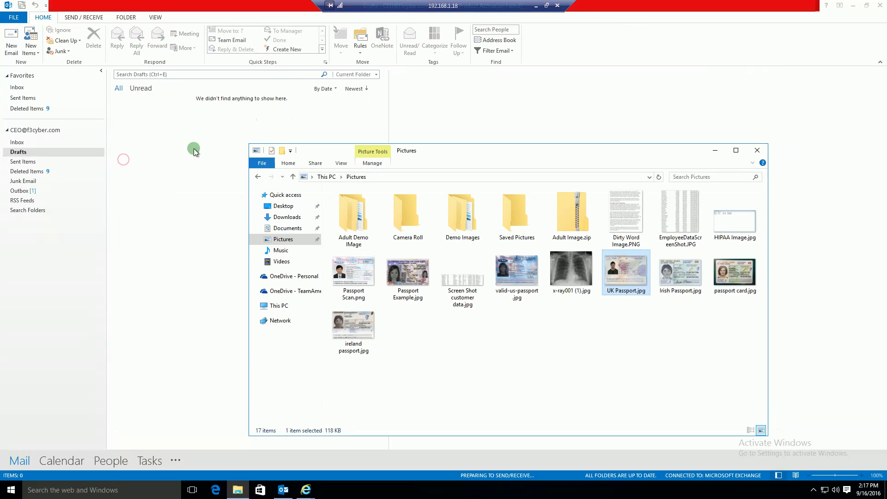
- Leave the remote session and show the Data Loss Prevention Report Catalog in TRITON
left_click(536, 5)
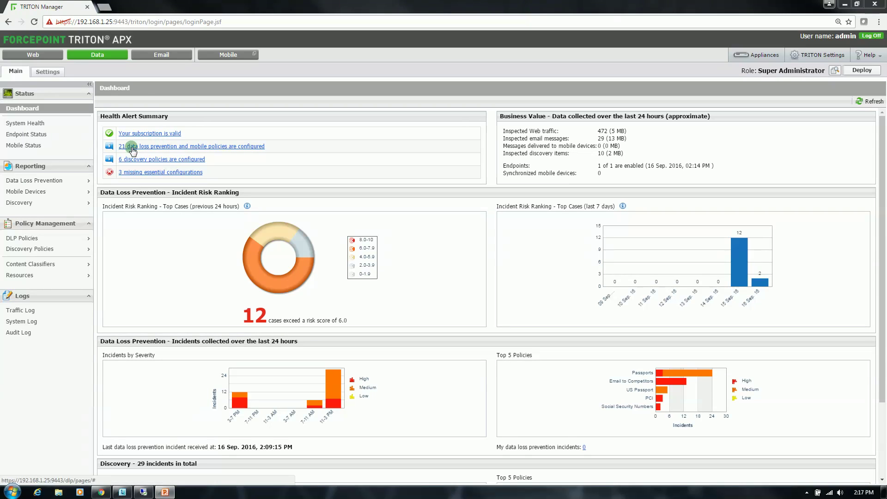
mouse_move(72, 181)
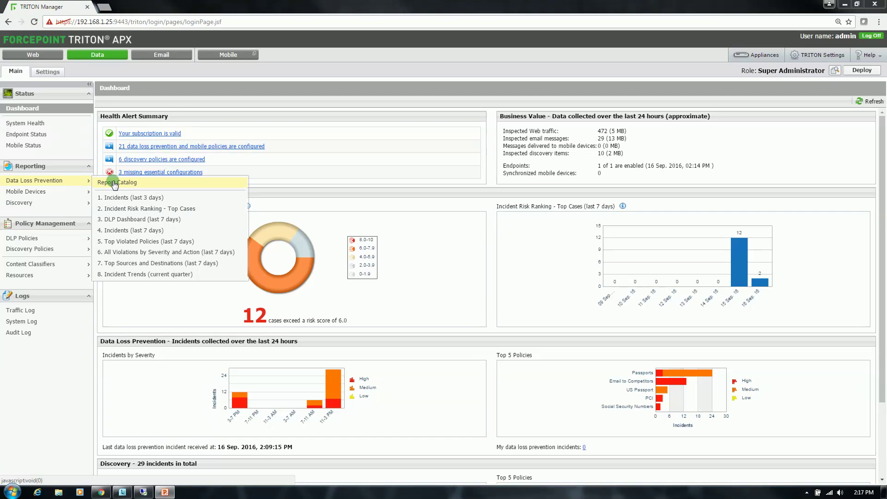
- Open '1. Incidents (last 3 days)' and inspect Scanned IDs incident 328454's triggers and attachments
left_click(116, 197)
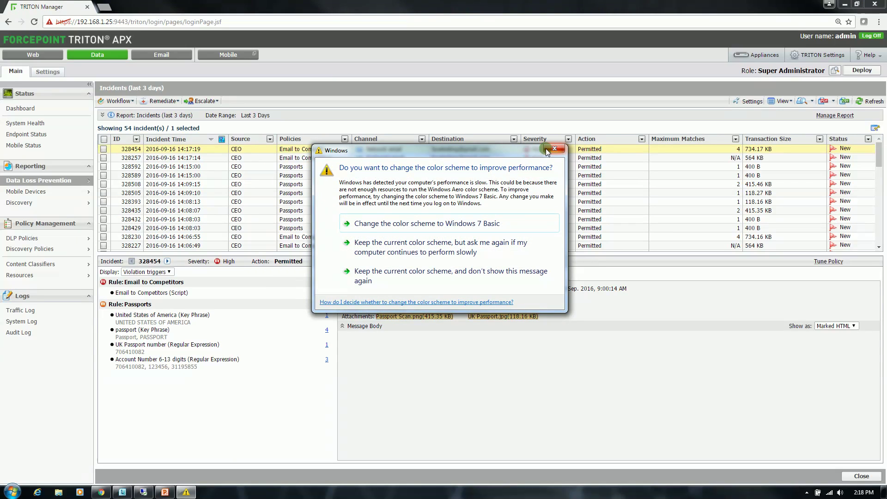
left_click(554, 149)
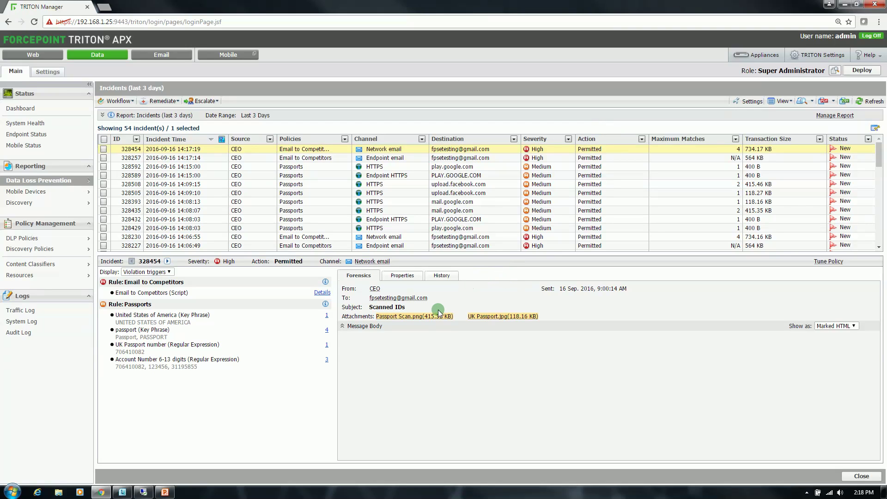
mouse_move(450, 316)
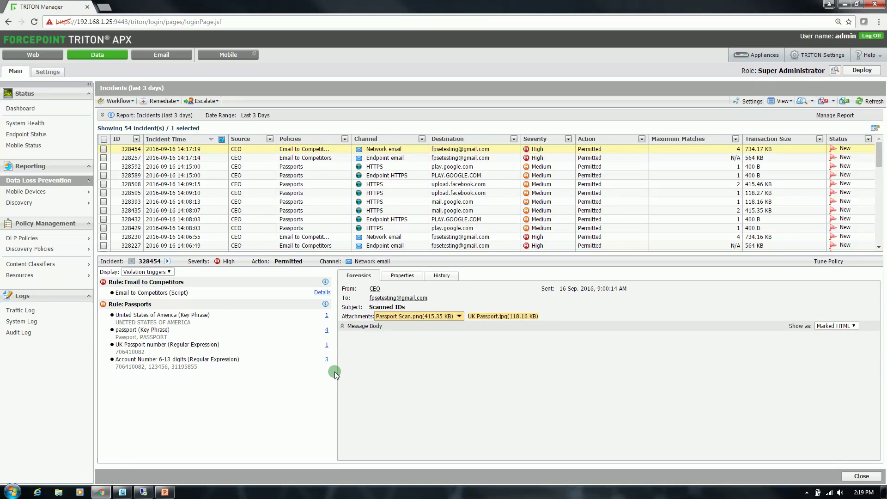
- Switch to the Gmail window and attach Passport Scan.png to the new message
left_click(143, 492)
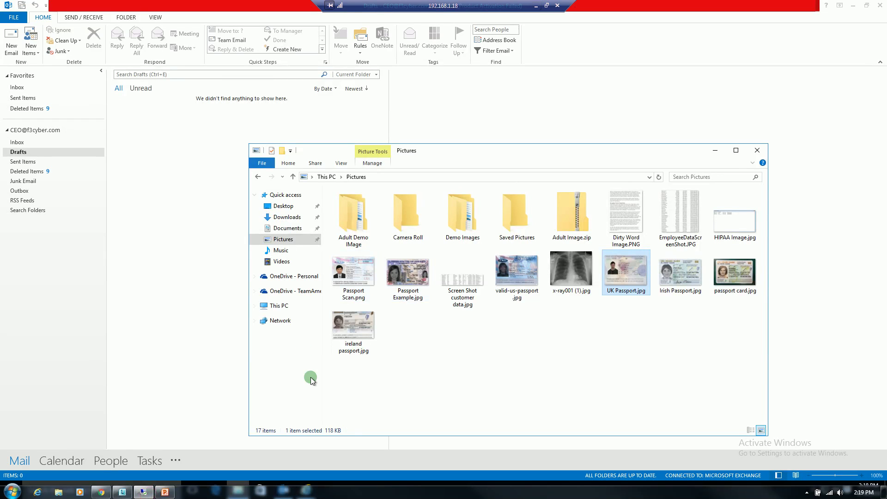
left_click(312, 491)
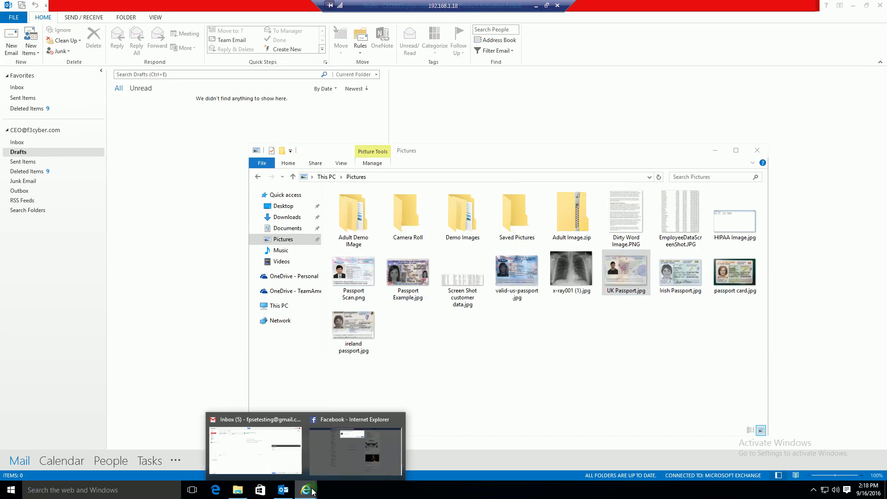
left_click(268, 461)
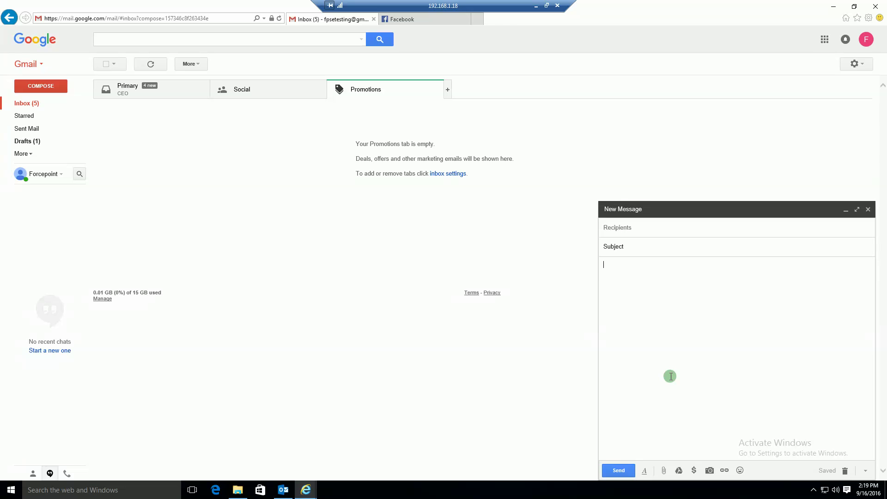
left_click(663, 470)
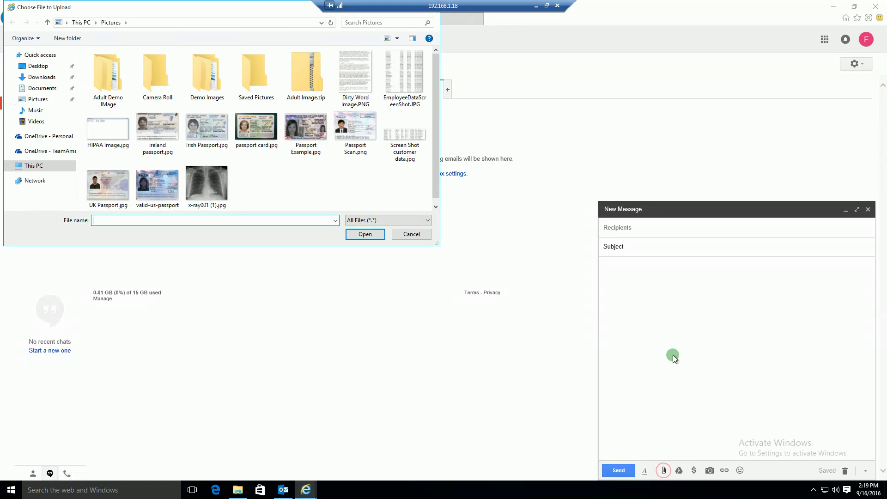
left_click(344, 143)
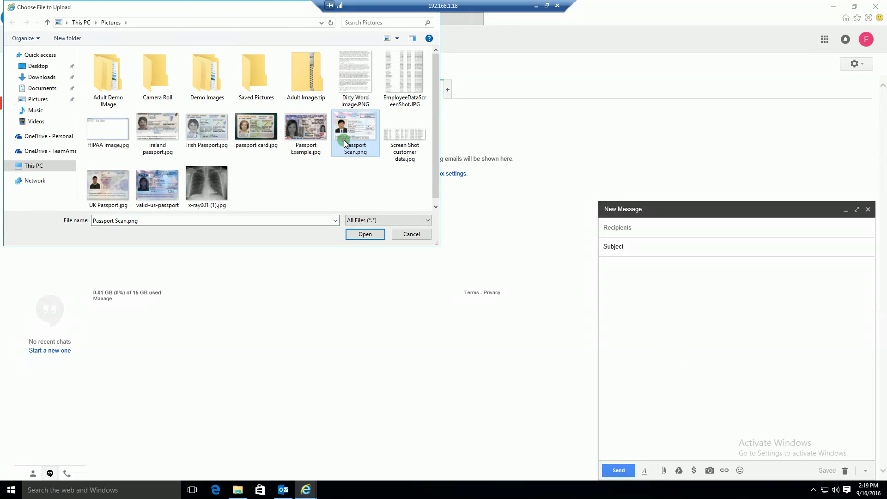
left_click(364, 234)
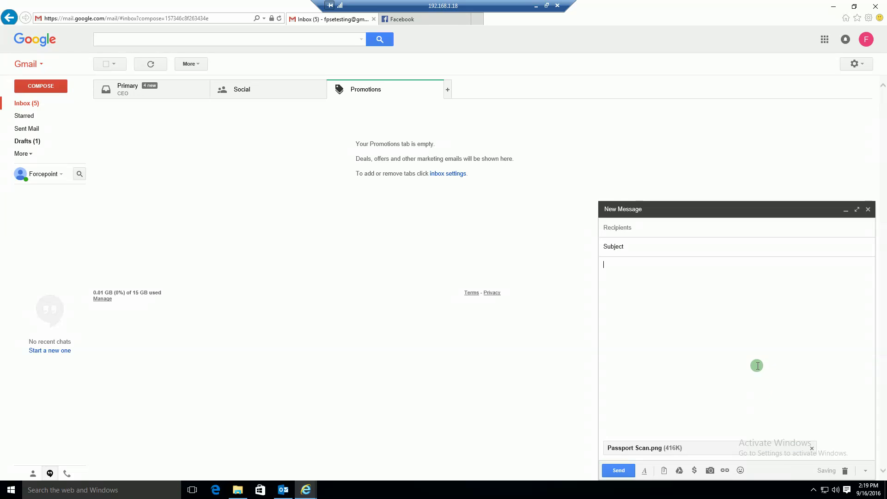
- Attach UK Passport.jpg as well and return to the TRITON incident list
left_click(663, 470)
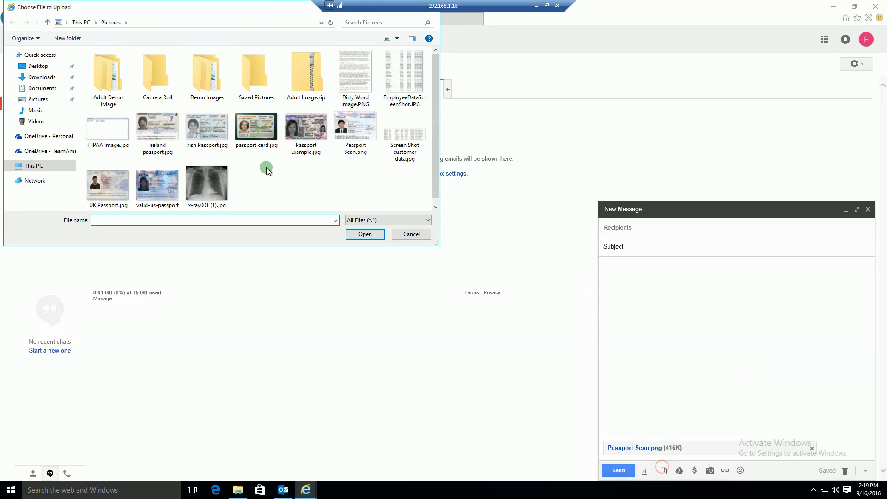
left_click(115, 185)
left_click(363, 233)
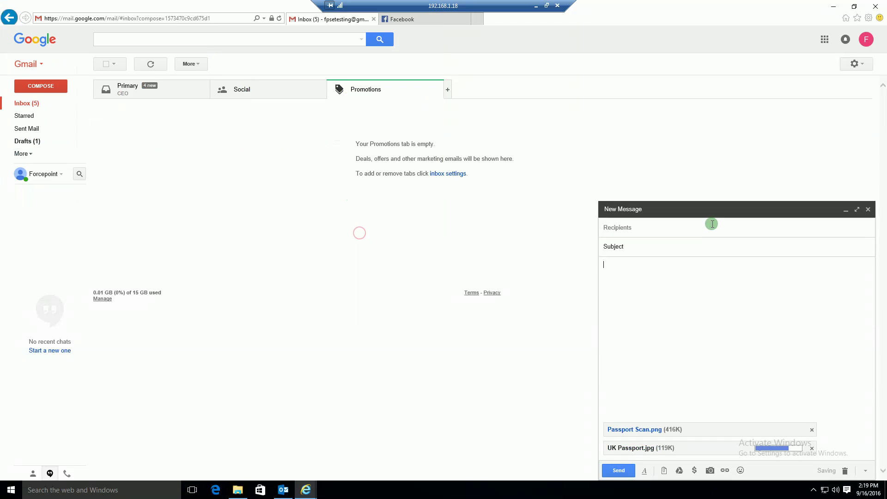
left_click(535, 7)
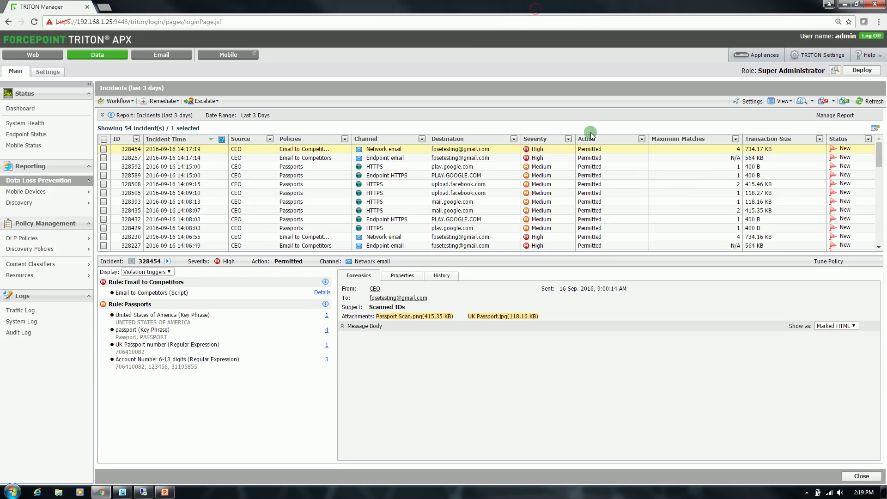
- Refresh the list to 56 incidents and review Gmail upload incidents 328400 and 328525
left_click(861, 103)
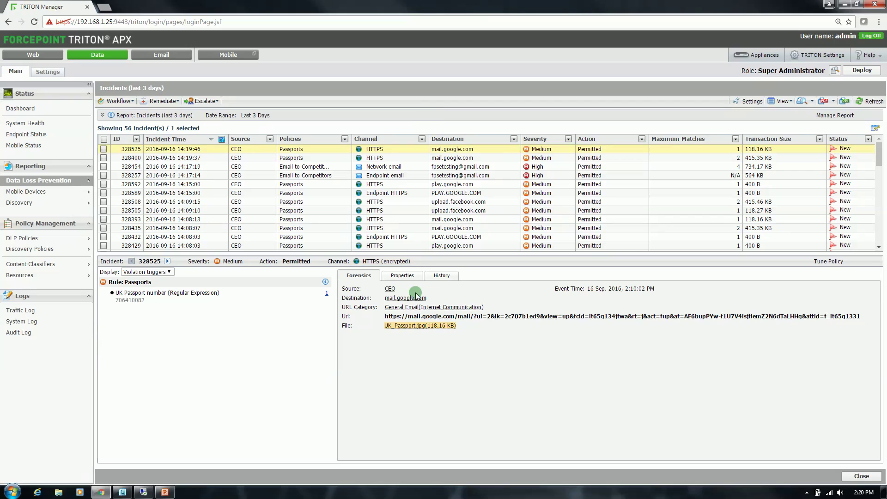
mouse_move(403, 326)
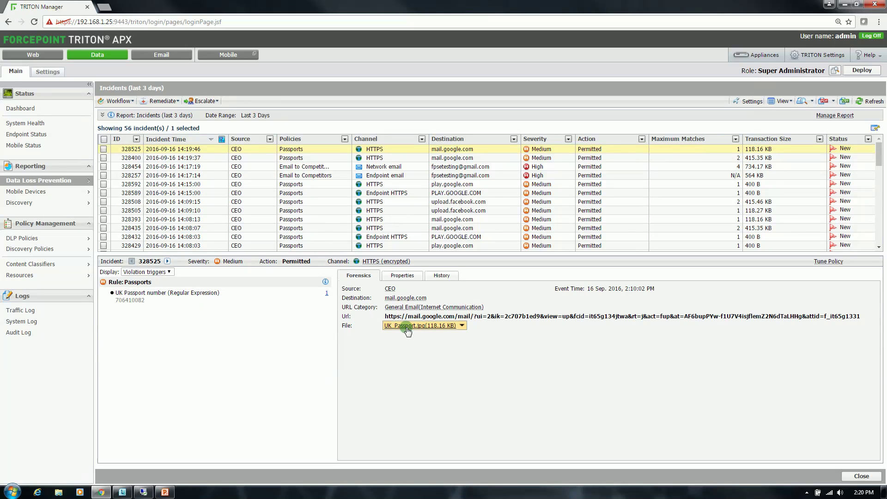
left_click(455, 157)
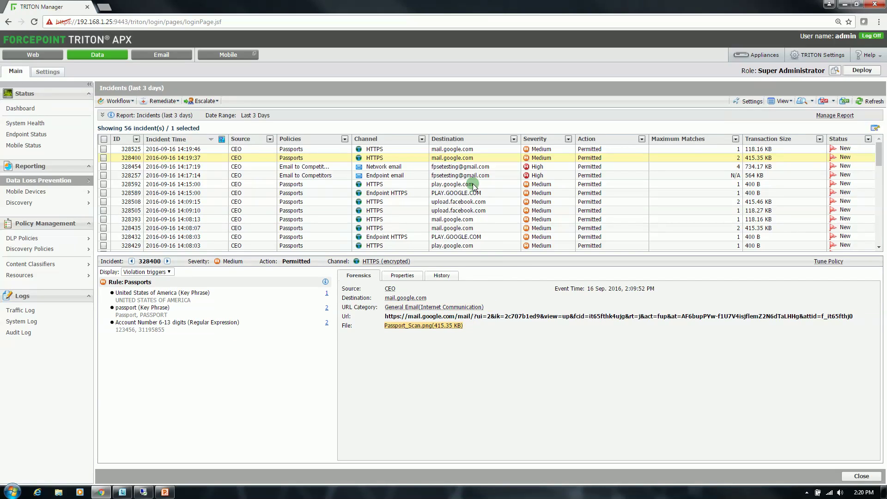
left_click(469, 150)
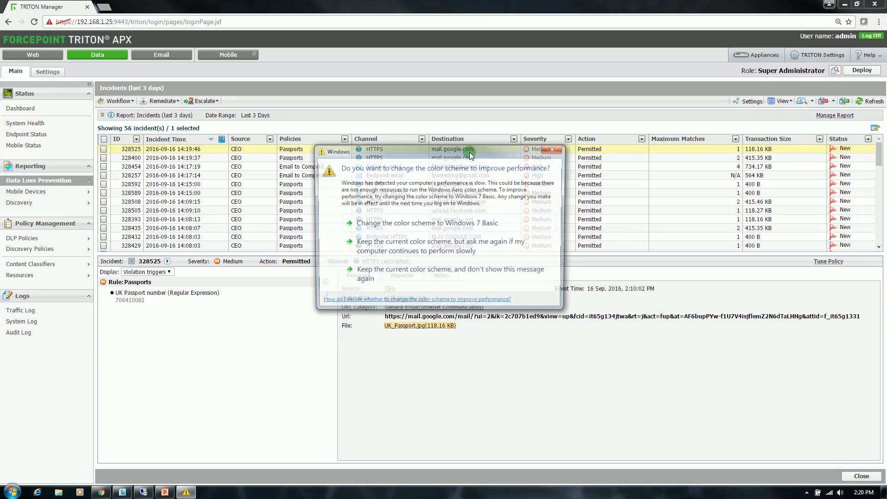
left_click(552, 148)
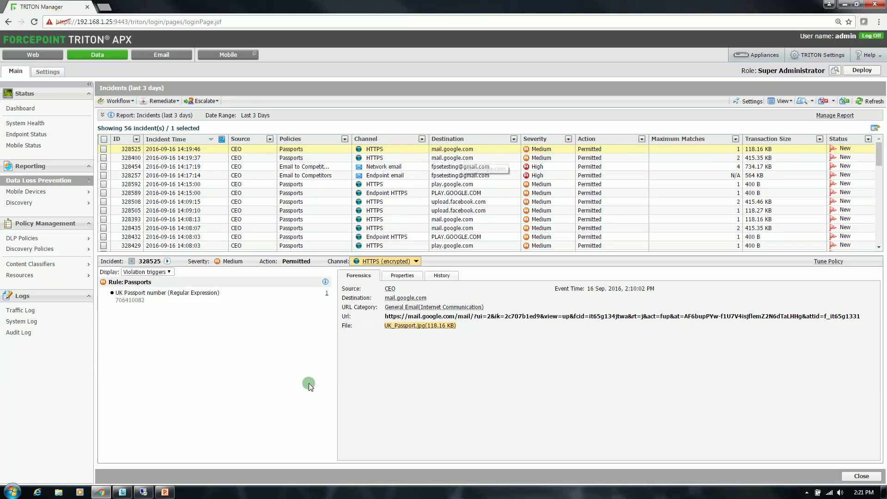
- Switch to Facebook and add UK Passport.jpg to a new photo post
left_click(163, 484)
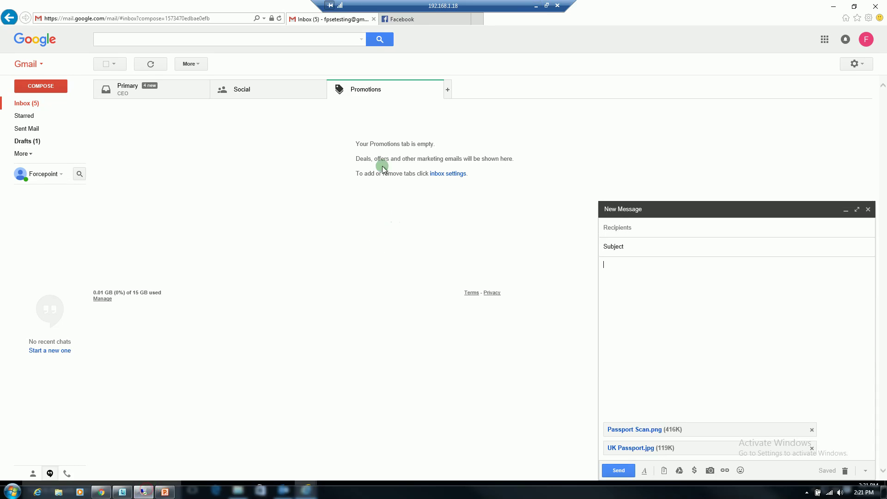
left_click(417, 19)
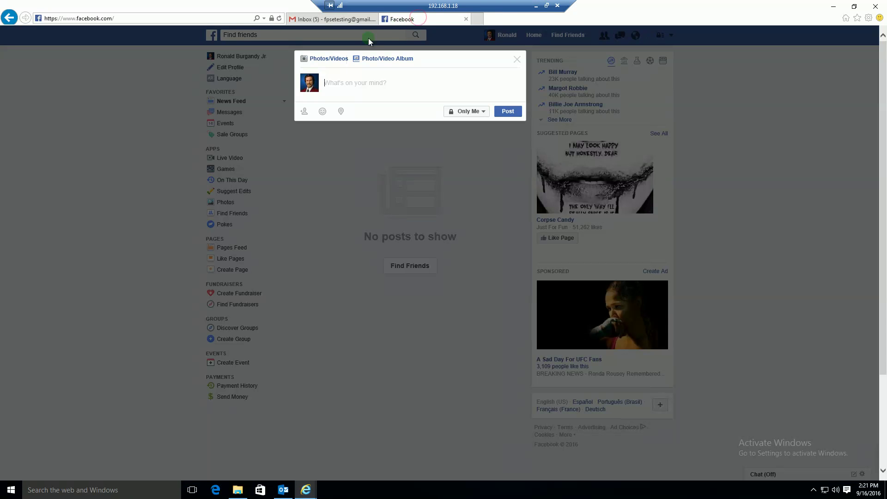
left_click(327, 60)
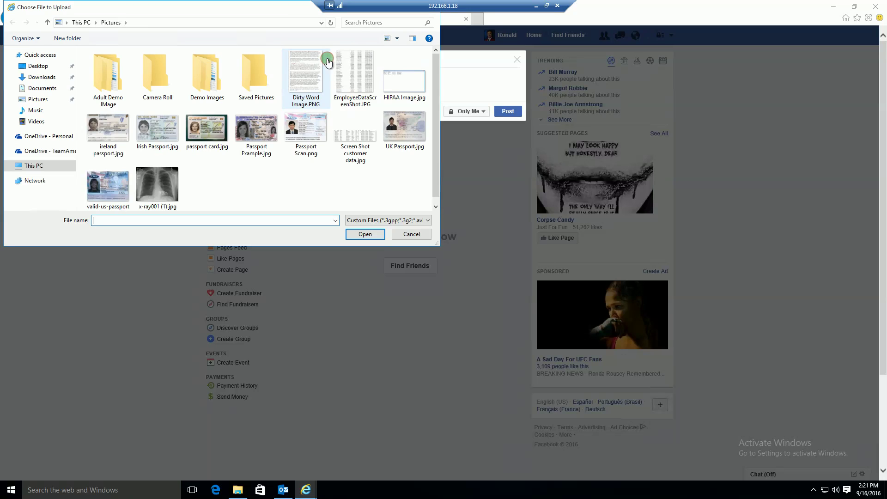
left_click(400, 127)
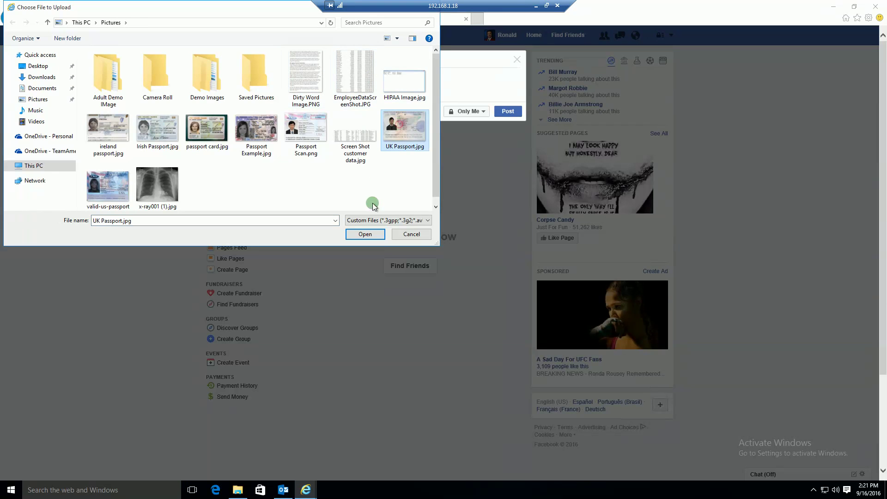
left_click(365, 234)
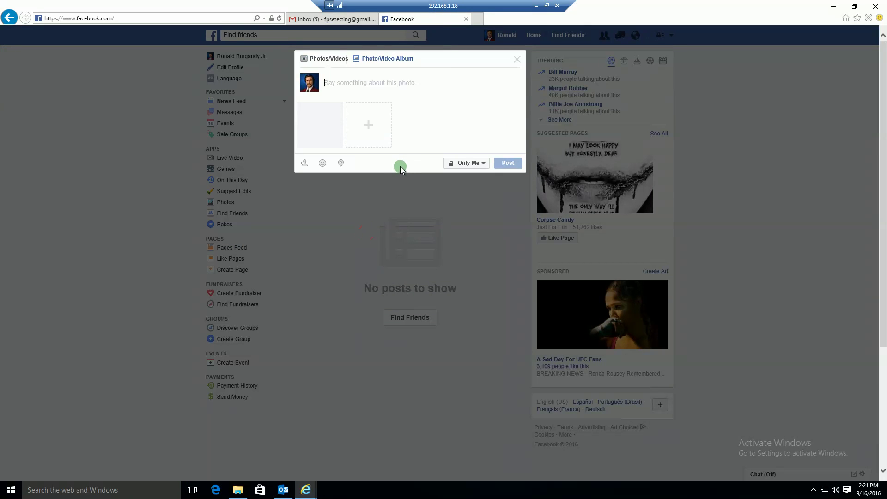
- Add Passport Scan.png to the post and return to the TRITON incident list
left_click(364, 127)
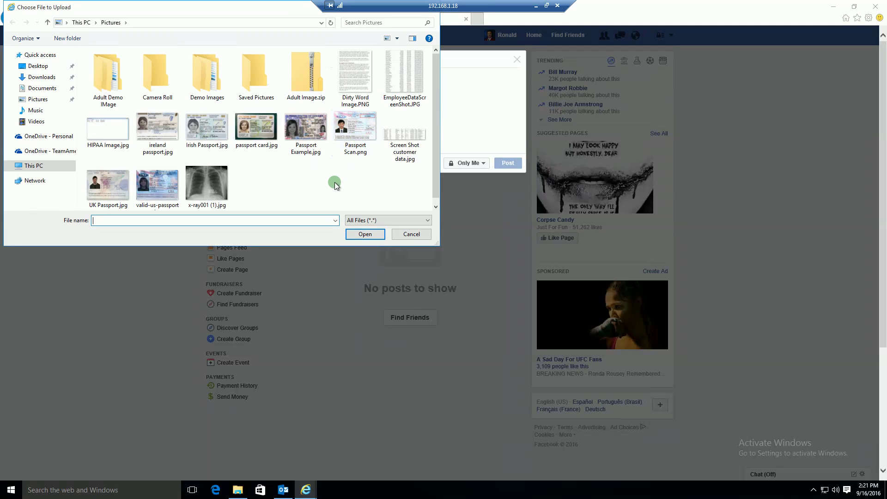
left_click(354, 136)
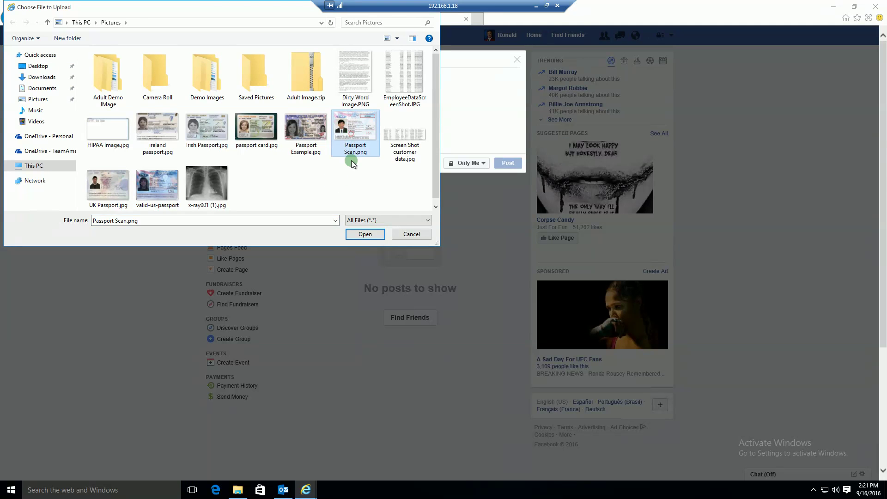
left_click(364, 234)
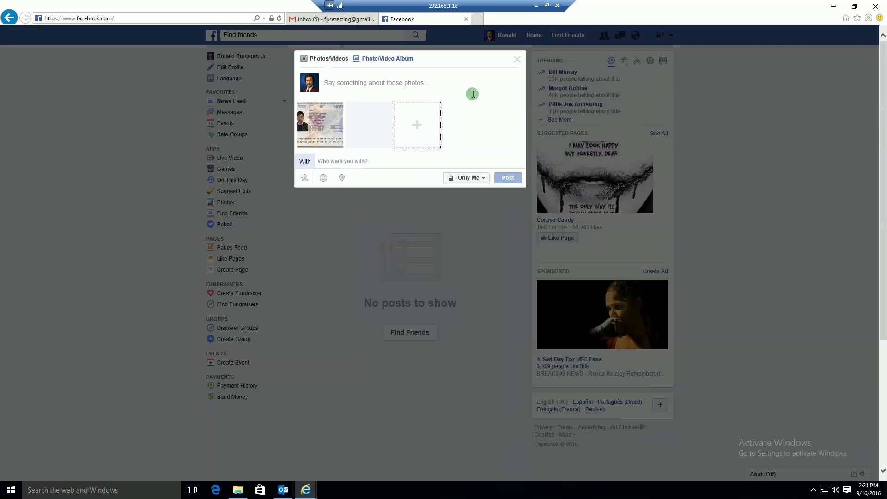
left_click(535, 6)
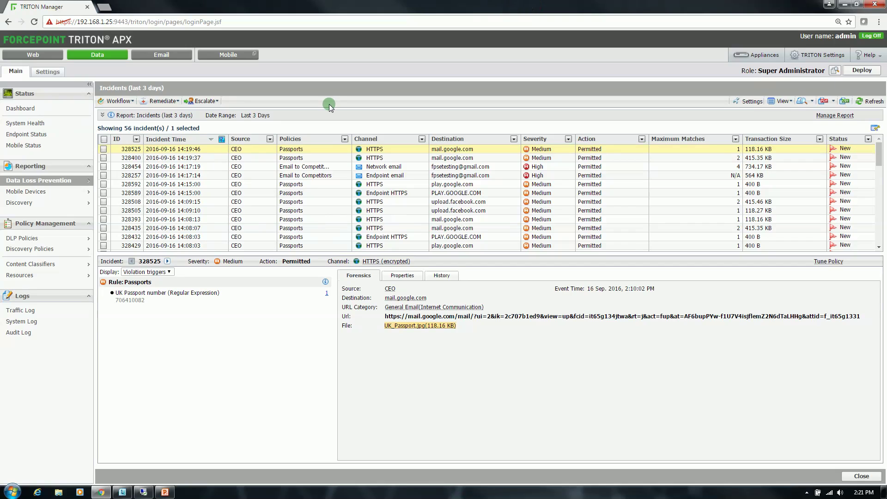
- Refresh the list to 58 incidents and view Facebook upload incident 328601's forensics
mouse_move(74, 198)
left_click(869, 101)
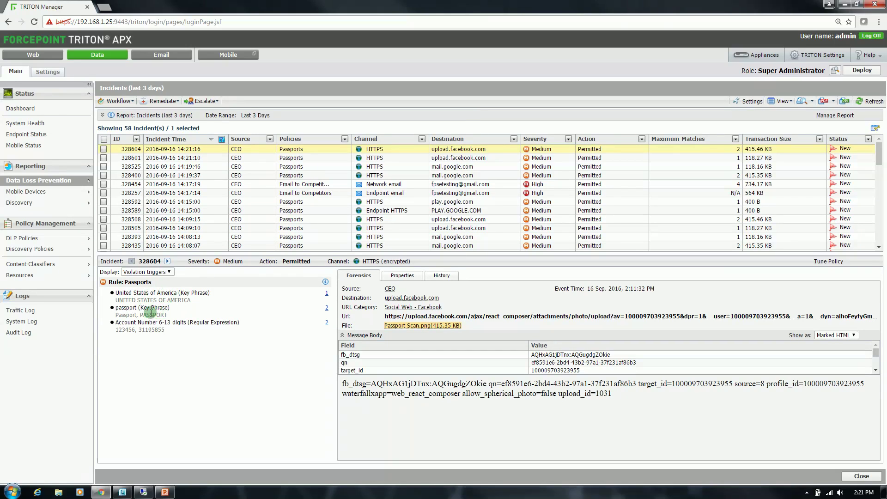
left_click(458, 158)
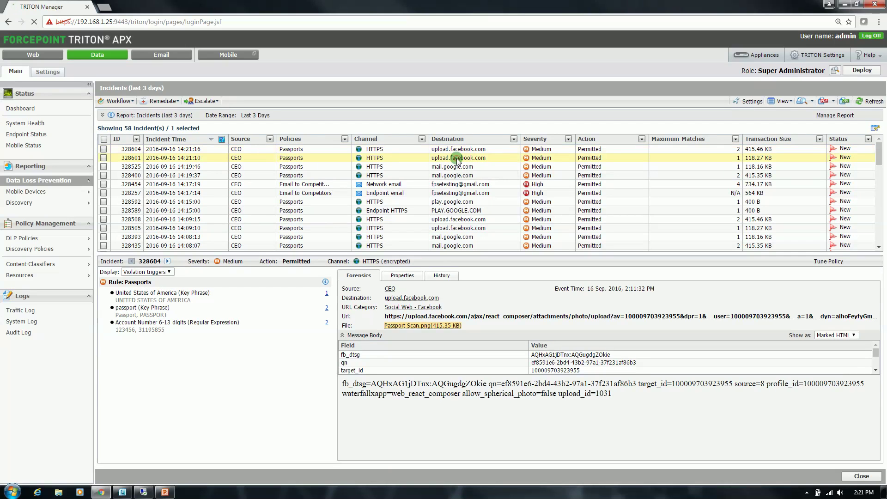